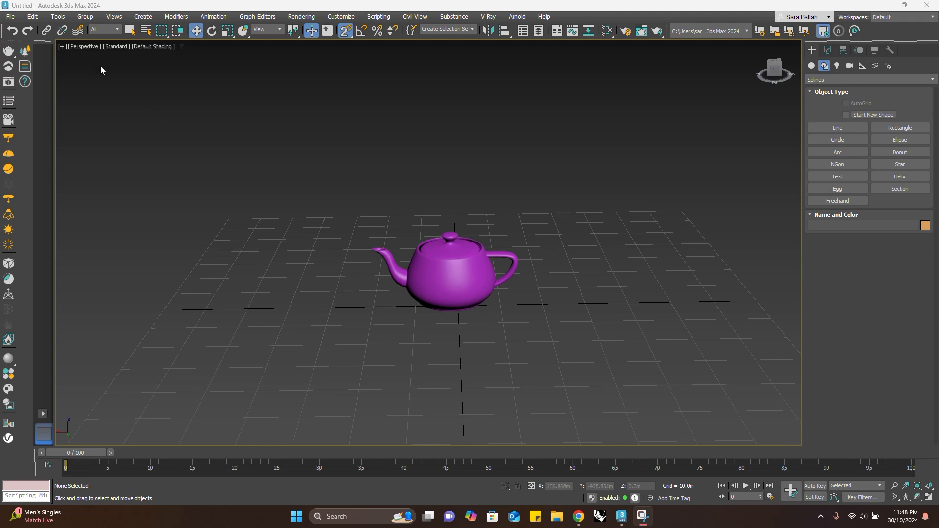
# Step: Restore the four-viewport layout and set the perspective view to a raised three-quarter angle on the teapot
pyautogui.click(61, 46)
pyautogui.click(74, 56)
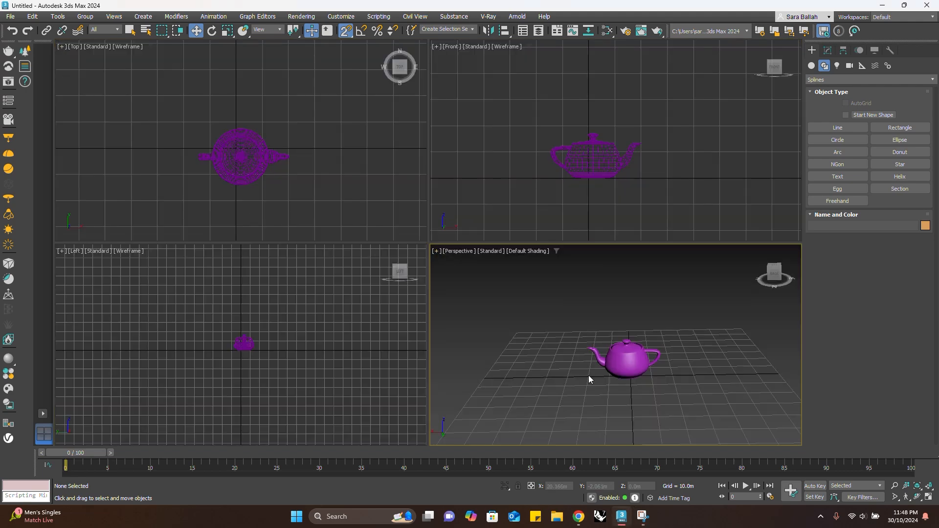
pyautogui.moveTo(773, 274); pyautogui.dragTo(789, 278)
pyautogui.scroll(3, 642, 409)
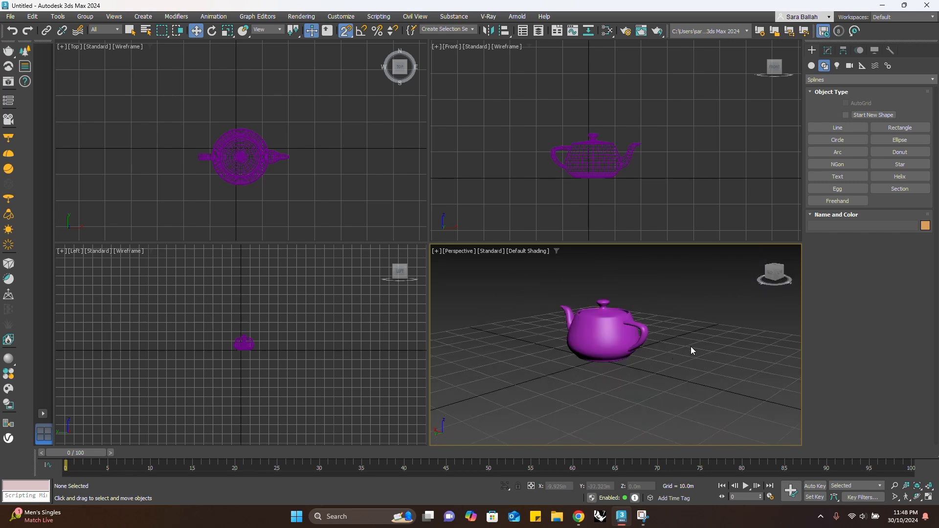
pyautogui.scroll(-3, 672, 364)
pyautogui.scroll(2, 628, 359)
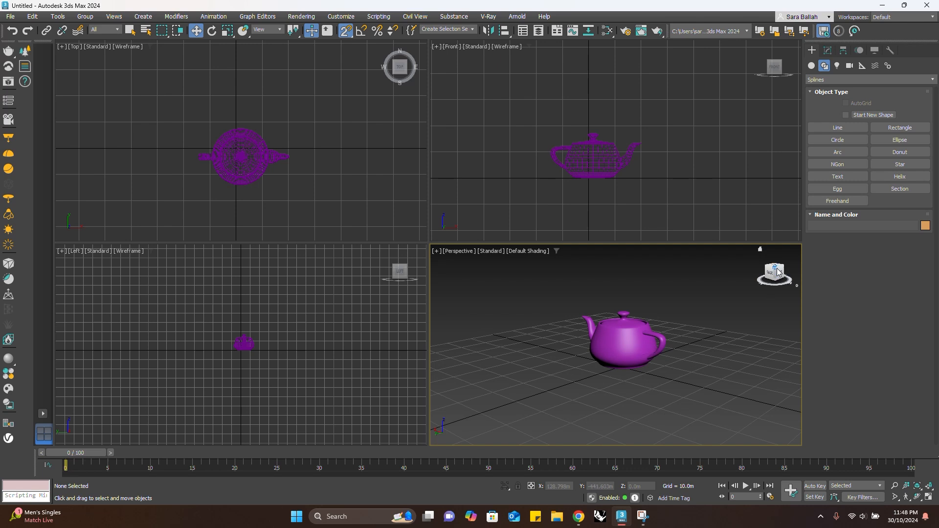
pyautogui.moveTo(777, 272); pyautogui.dragTo(782, 274)
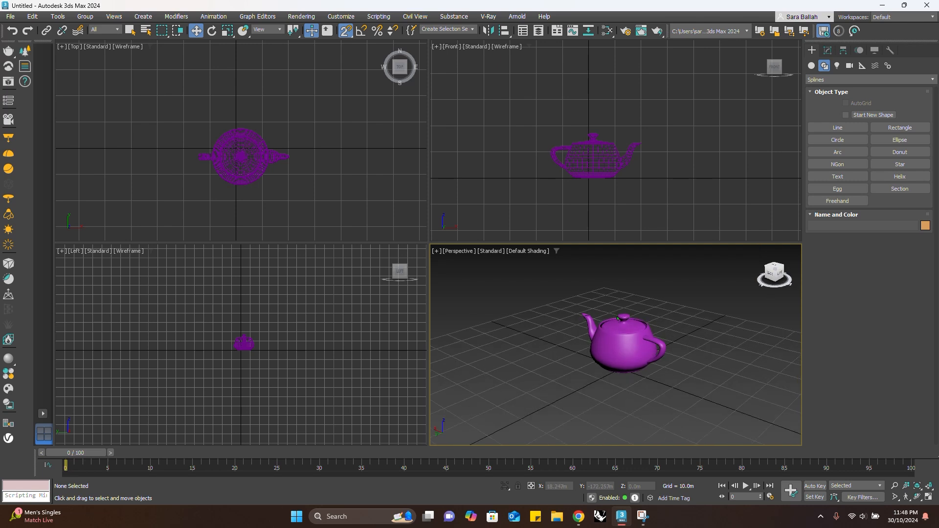
# Step: Create a targeted physical camera in the perspective view, aimed at the teapot from about 43 m away
pyautogui.click(850, 66)
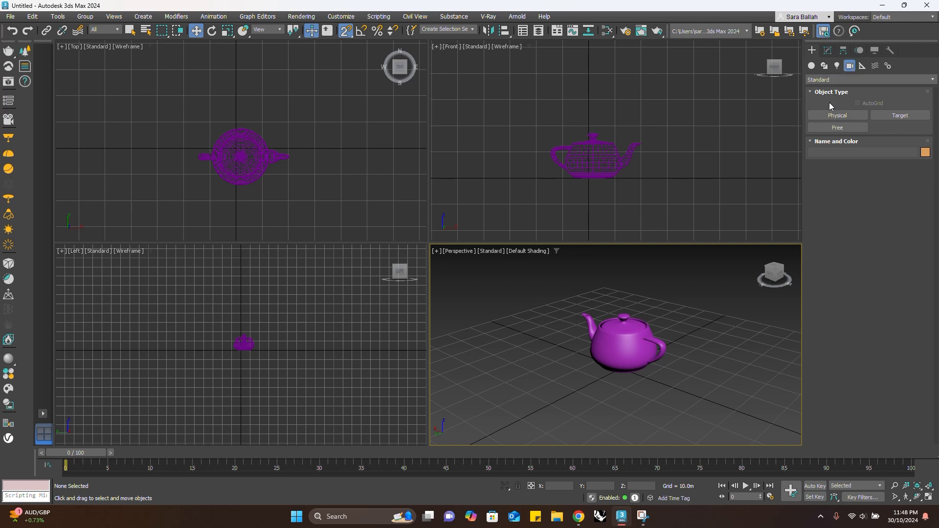
pyautogui.click(833, 116)
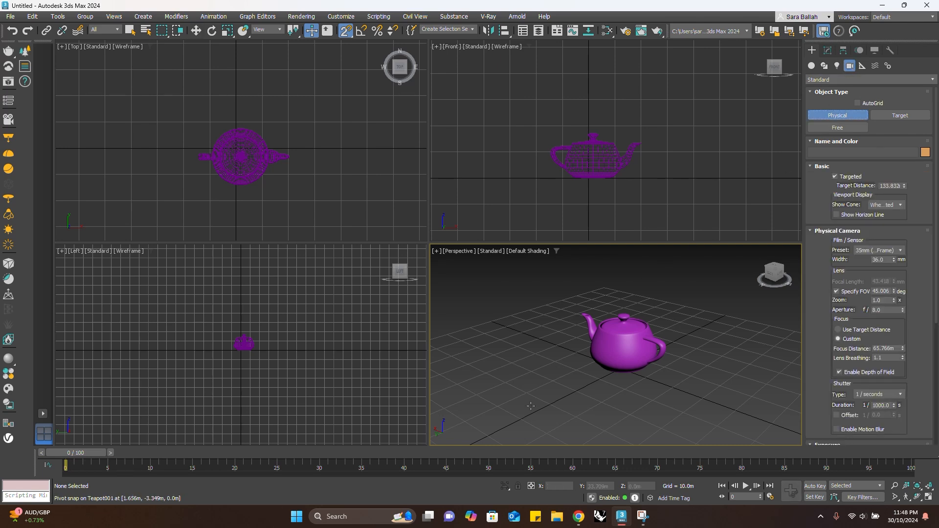
pyautogui.moveTo(501, 406); pyautogui.dragTo(624, 366)
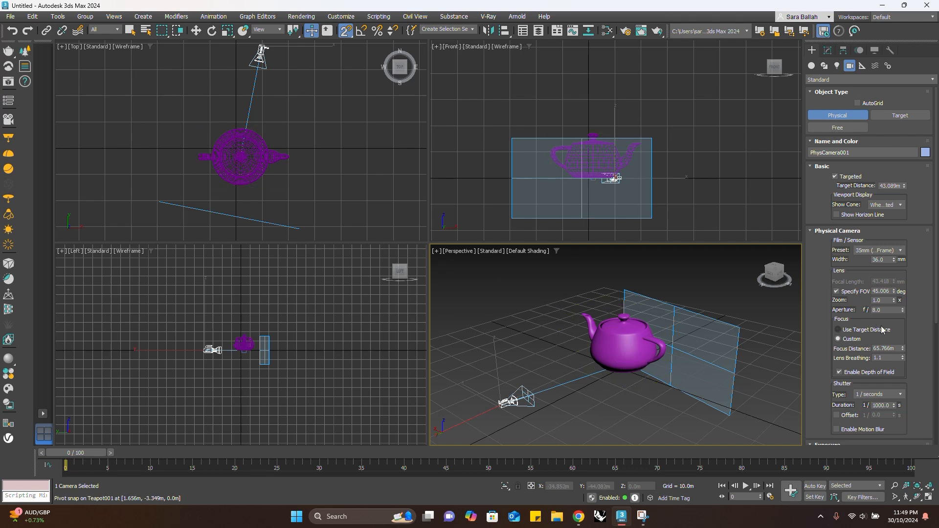
# Step: Raise the camera to a height of about 7.4 m and shift it sideways to about X -7.7 m
pyautogui.click(196, 30)
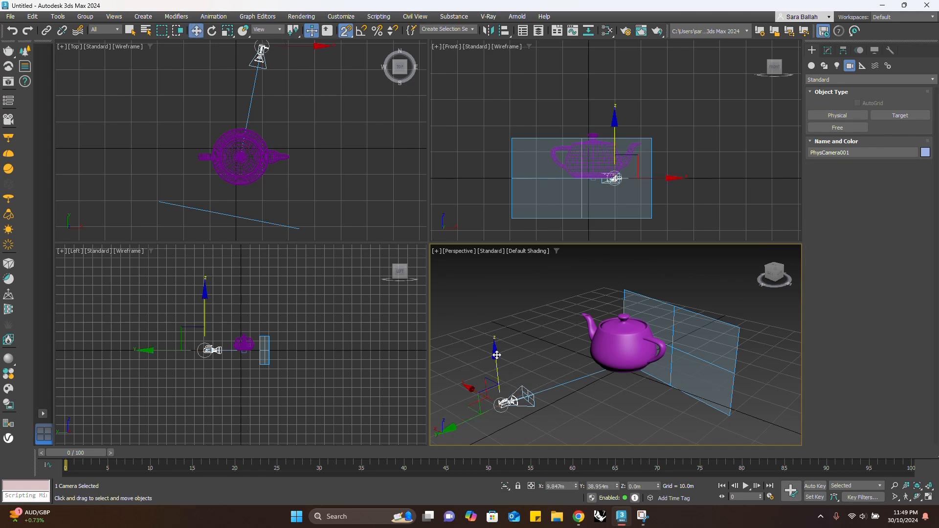
pyautogui.moveTo(498, 358); pyautogui.dragTo(509, 377)
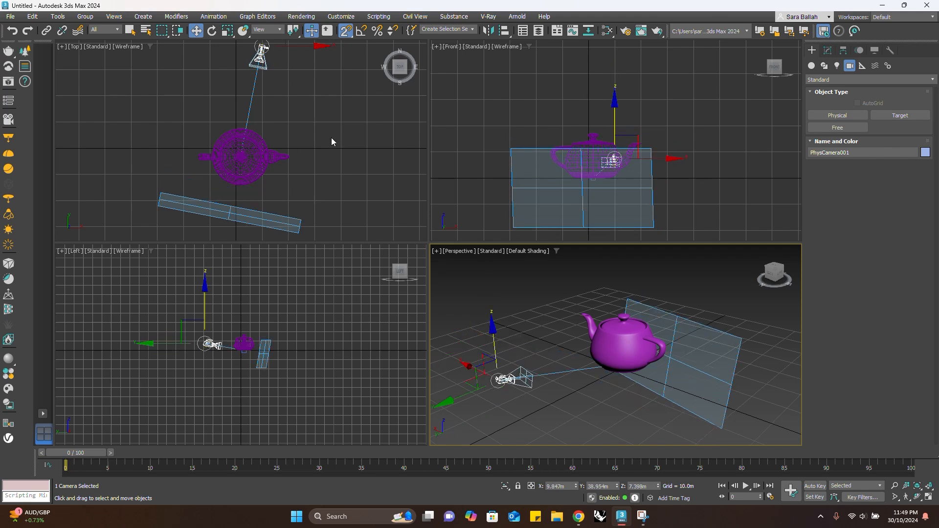
pyautogui.scroll(-3, 321, 141)
pyautogui.moveTo(347, 96); pyautogui.dragTo(269, 95)
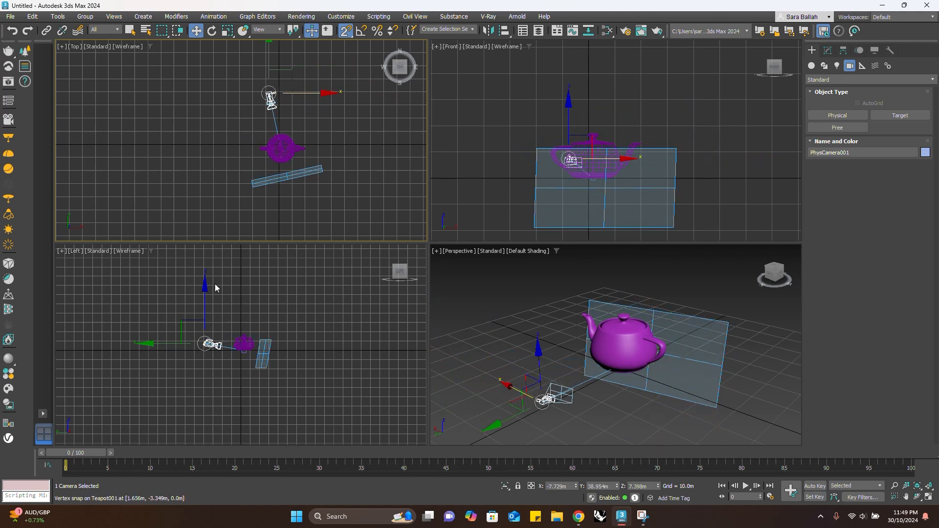
# Step: Rotate the physical camera so that its view frame tilts sideways around the teapot
pyautogui.click(212, 31)
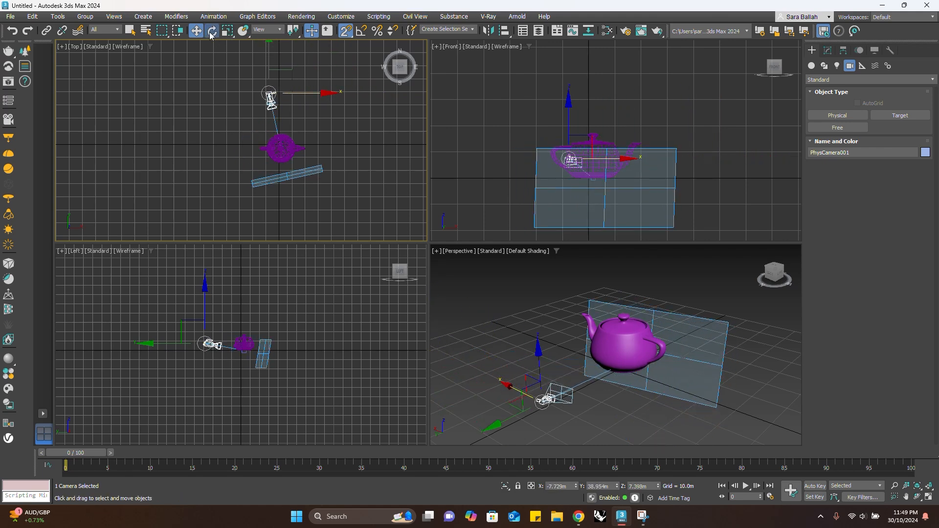
pyautogui.moveTo(567, 423); pyautogui.dragTo(488, 443)
pyautogui.moveTo(550, 362); pyautogui.dragTo(534, 338)
pyautogui.keyDown('alt'); pyautogui.moveTo(534, 339); pyautogui.dragTo(575, 380, button='middle'); pyautogui.keyUp('alt')
pyautogui.click(574, 382)
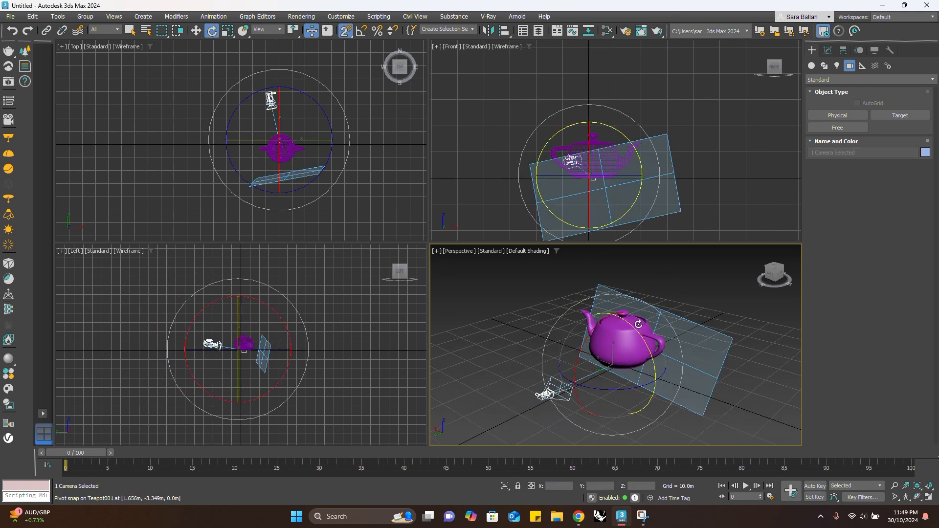
# Step: Show the view through PhysCamera001 in the perspective viewport
pyautogui.click(464, 251)
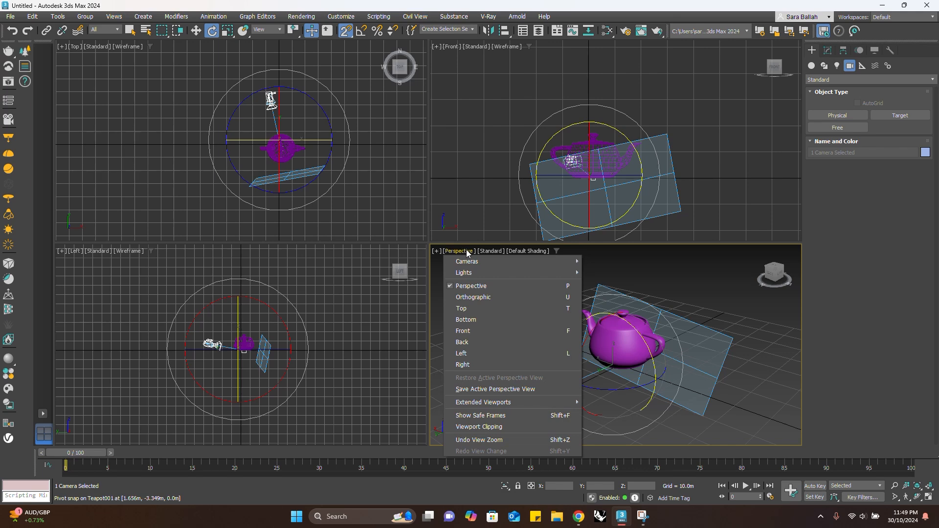
pyautogui.moveTo(473, 262)
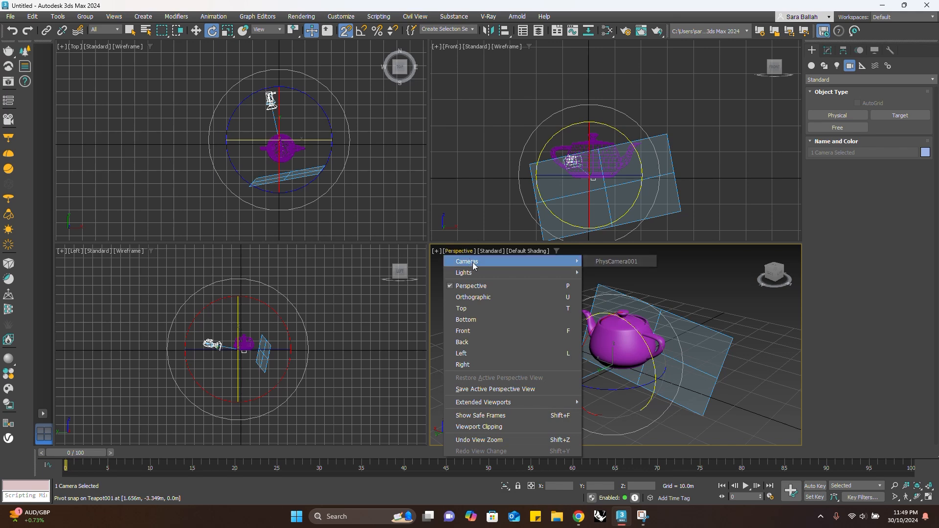
pyautogui.click(609, 263)
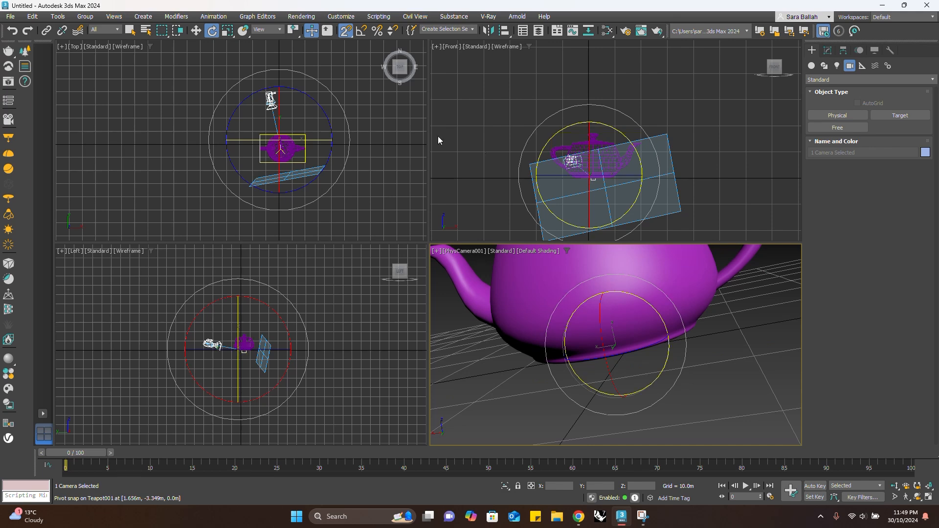
# Step: Move the camera body away from the teapot to about Y 96 m and sideways to about X -47 m
pyautogui.scroll(3, 293, 128)
pyautogui.click(271, 100)
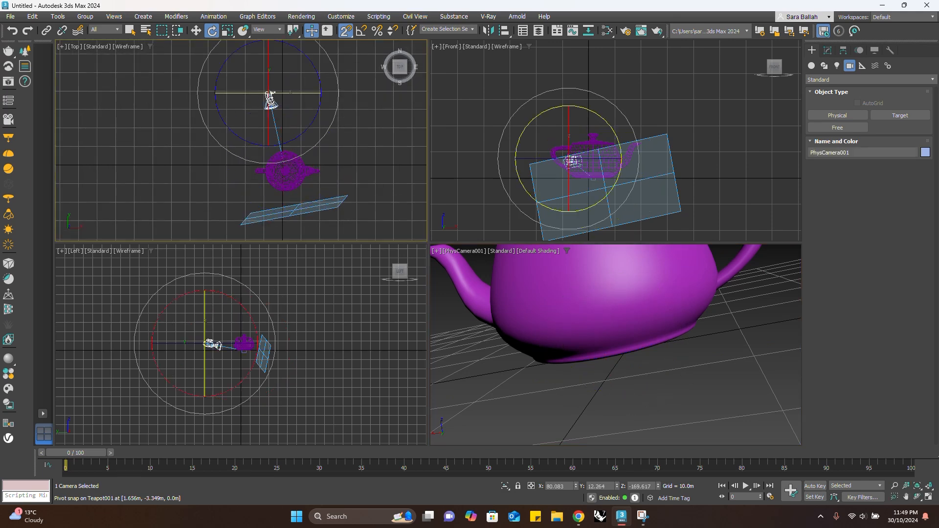
pyautogui.click(197, 31)
pyautogui.scroll(-3, 275, 80)
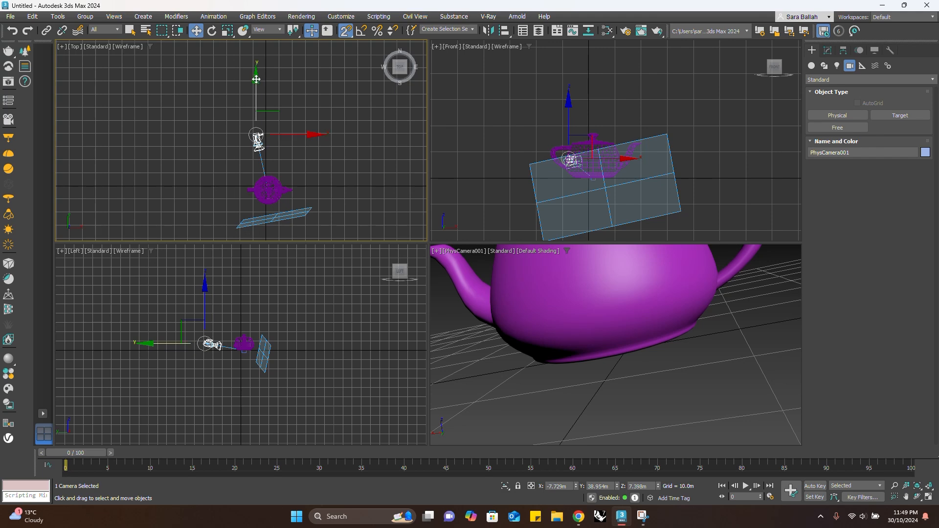
pyautogui.moveTo(259, 128); pyautogui.dragTo(268, 61)
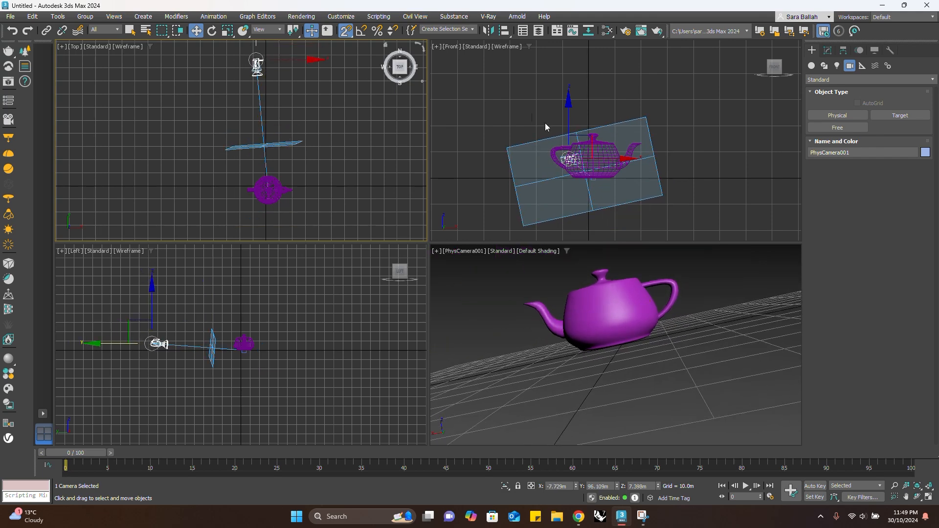
pyautogui.moveTo(606, 158); pyautogui.dragTo(505, 158)
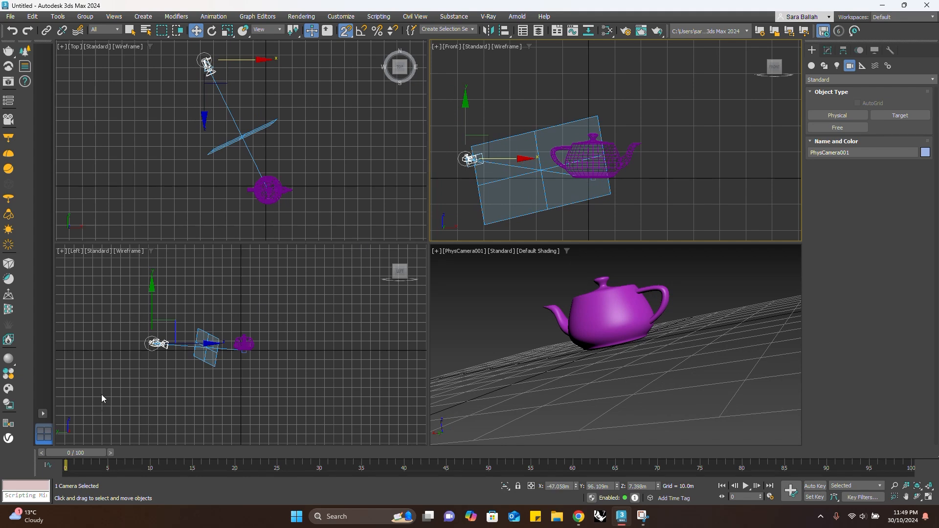
# Step: Rotate the camera about 15 degrees in the front view to level its frame with the ground grid
pyautogui.click(211, 31)
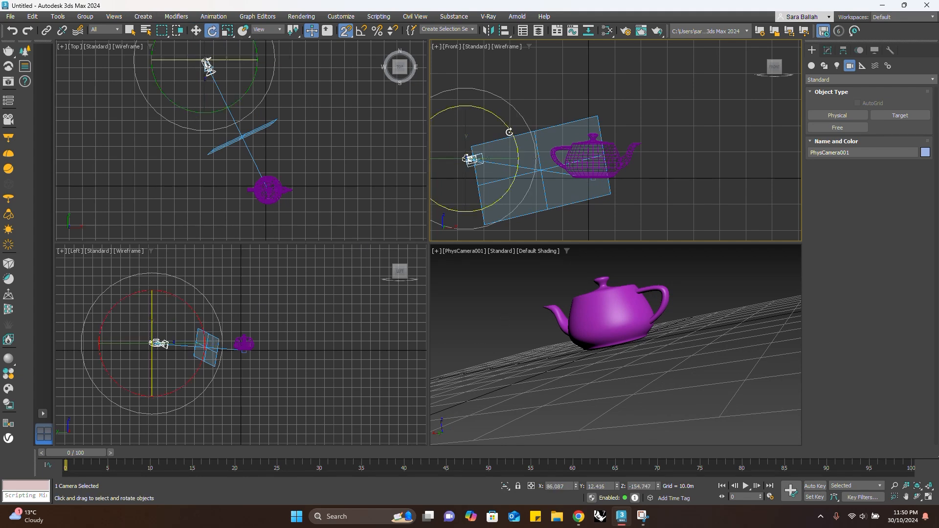
pyautogui.moveTo(510, 135); pyautogui.dragTo(500, 120)
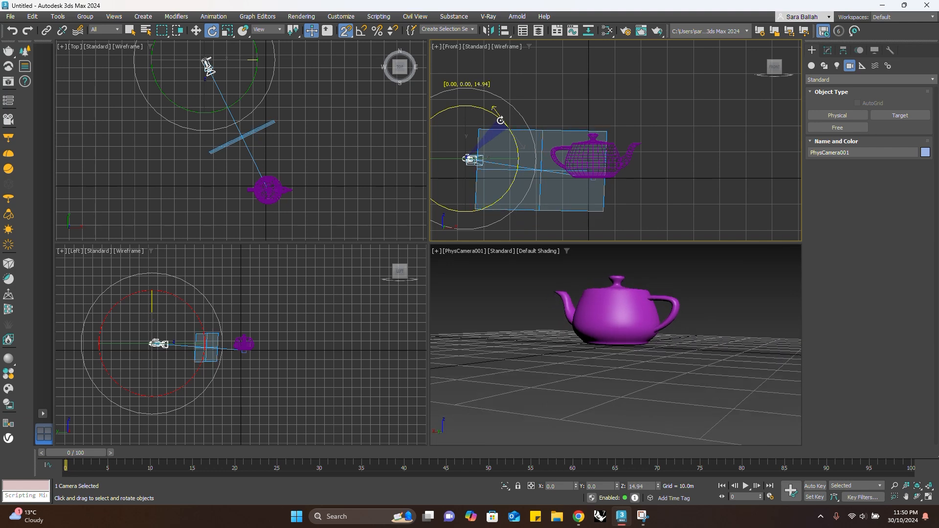
# Step: Raise the camera to about 39.6 m and bring it closer to the teapot, to about Y 76.4 m
pyautogui.press('w')
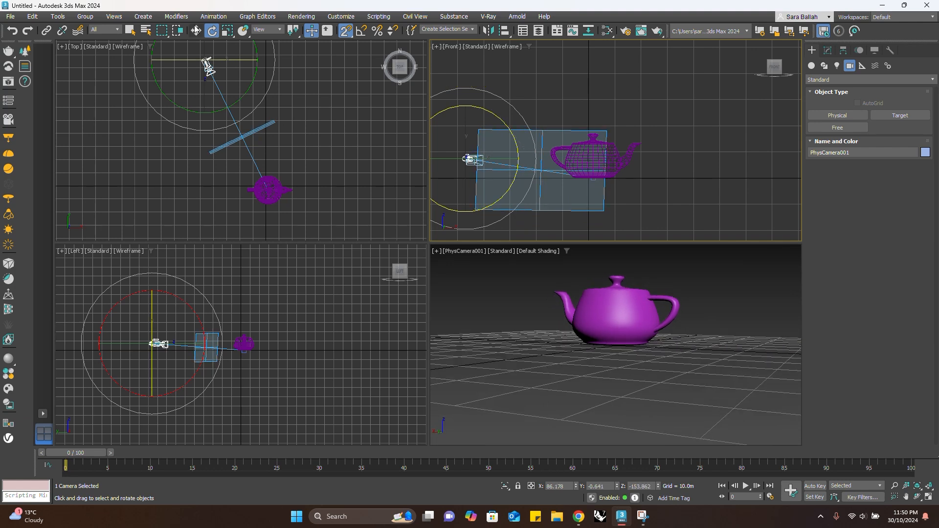
pyautogui.rightClick(223, 86)
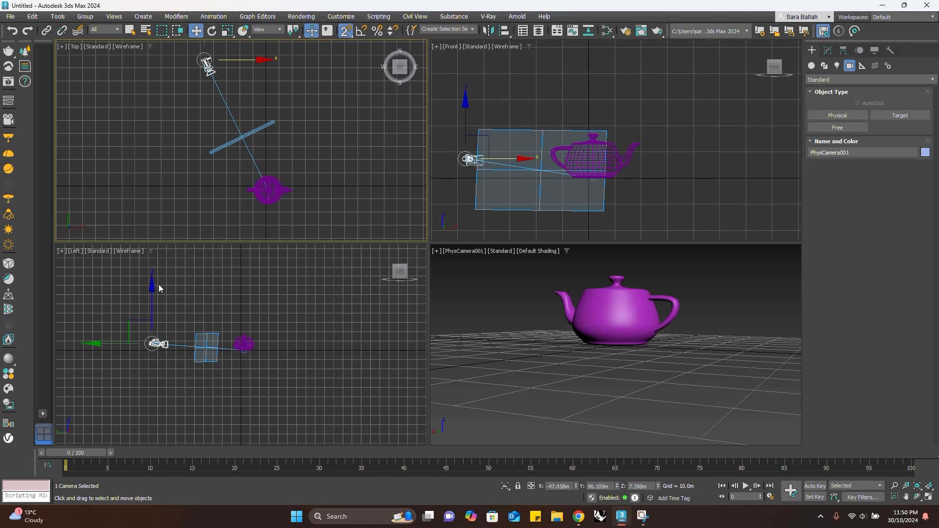
pyautogui.moveTo(154, 283); pyautogui.dragTo(155, 316)
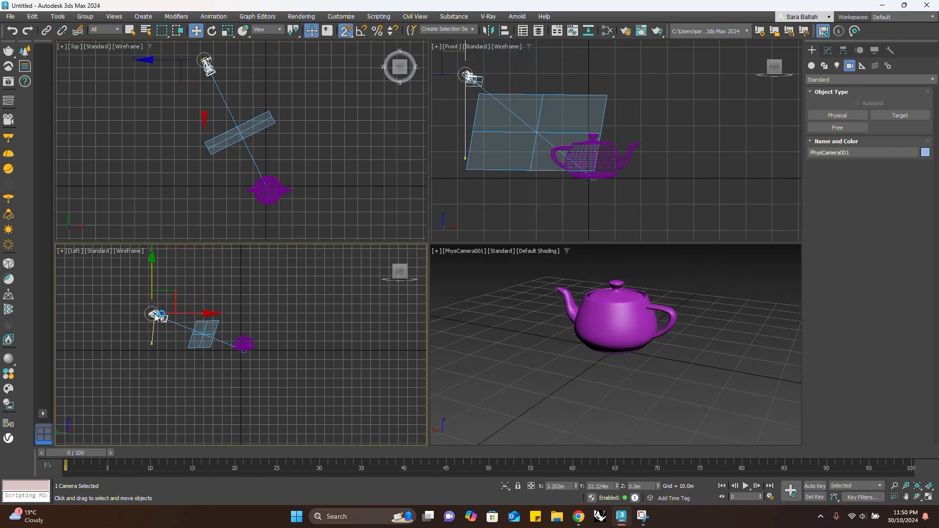
pyautogui.rightClick(204, 129)
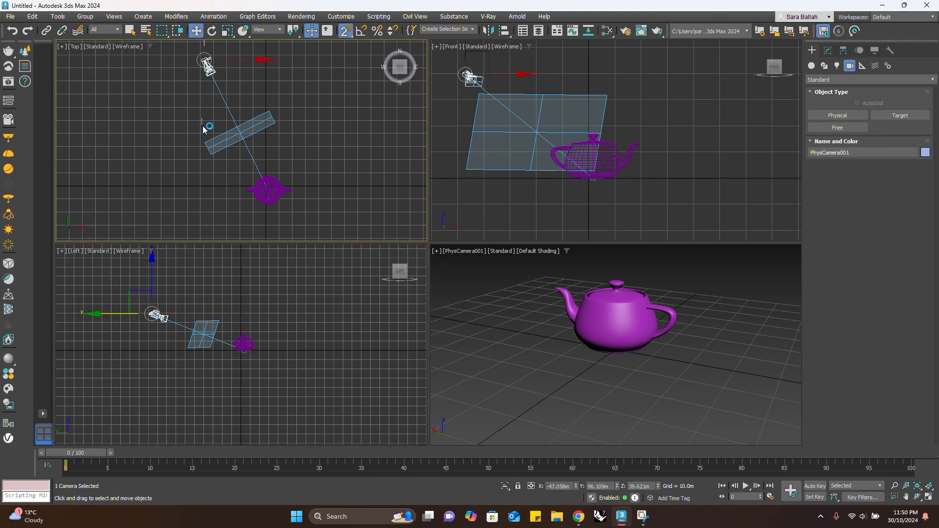
pyautogui.scroll(-2, 219, 110)
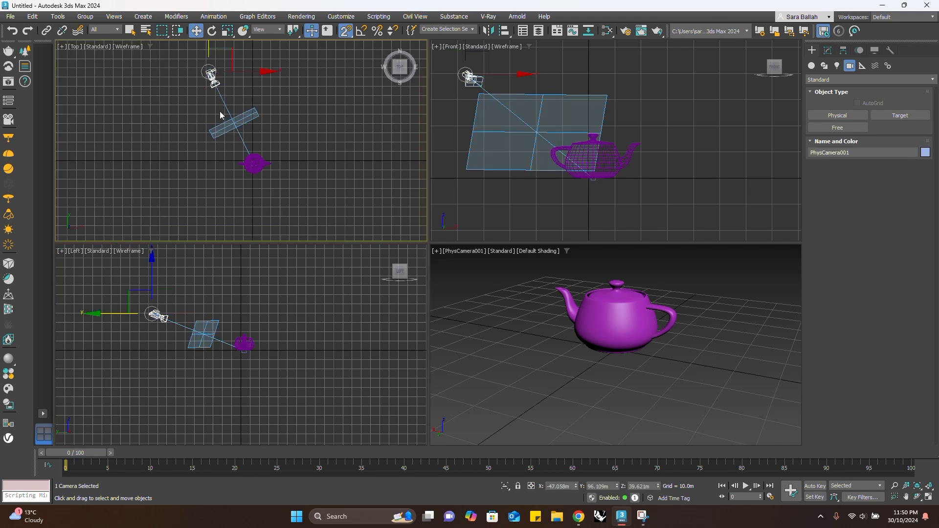
pyautogui.moveTo(219, 110); pyautogui.dragTo(219, 163, button='middle')
pyautogui.moveTo(212, 126); pyautogui.dragTo(213, 144)
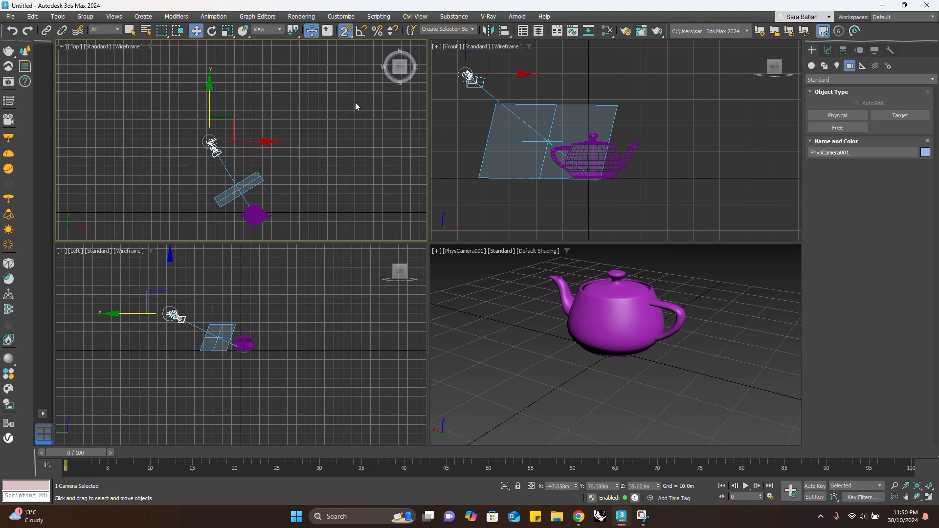
# Step: Examine the physical camera's parameters, from the basic, lens, focus and shutter settings down to exposure and VRay Properties
pyautogui.click(828, 50)
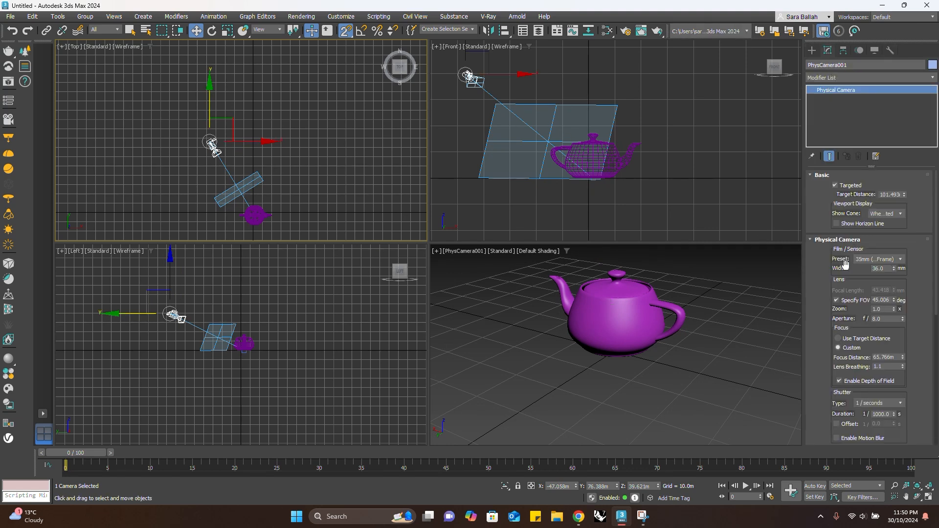
pyautogui.scroll(-5, 845, 264)
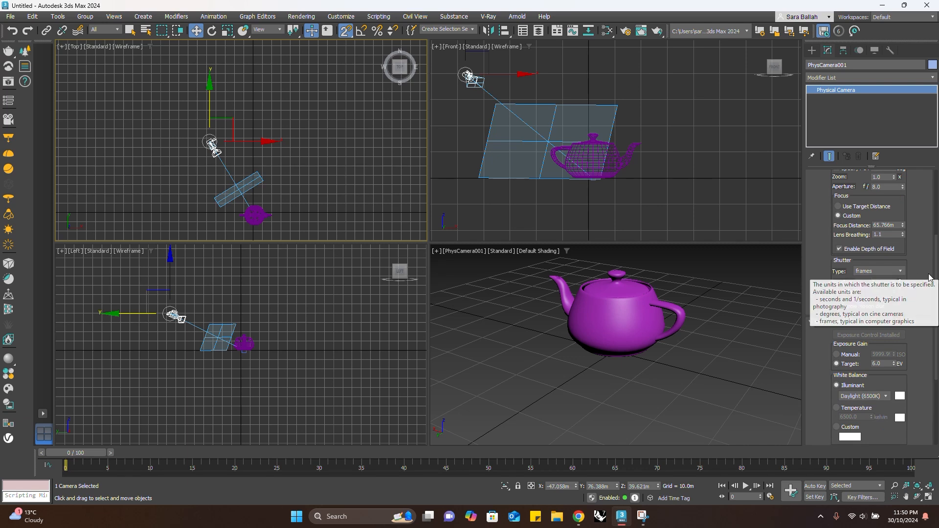
pyautogui.scroll(-5, 929, 277)
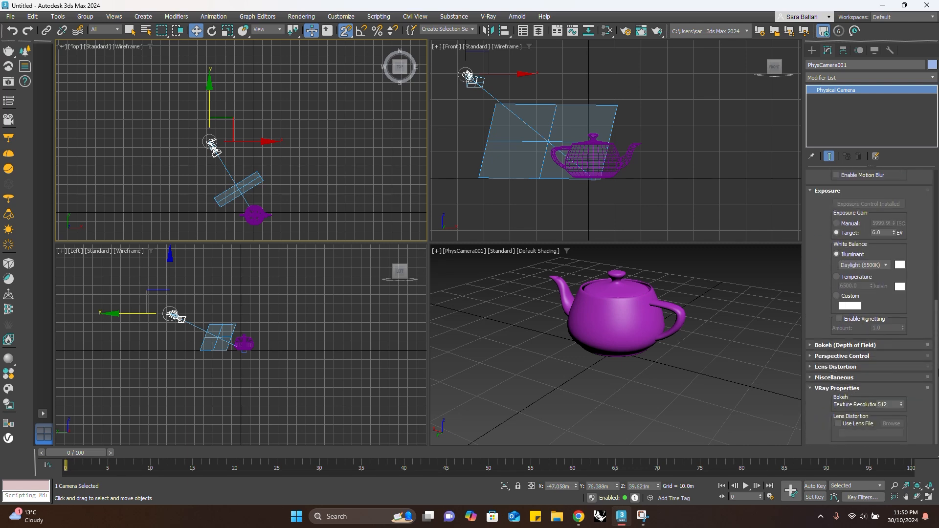
pyautogui.scroll(9, 873, 264)
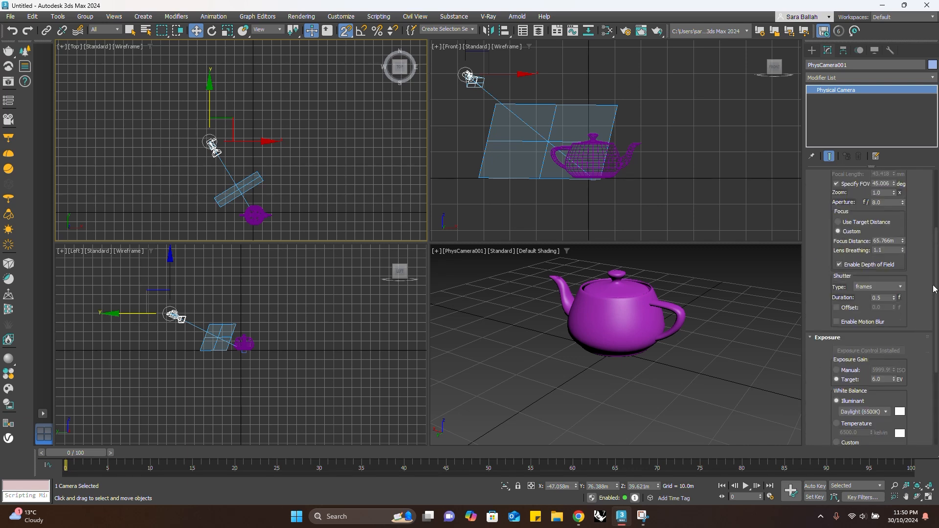
pyautogui.scroll(1, 873, 265)
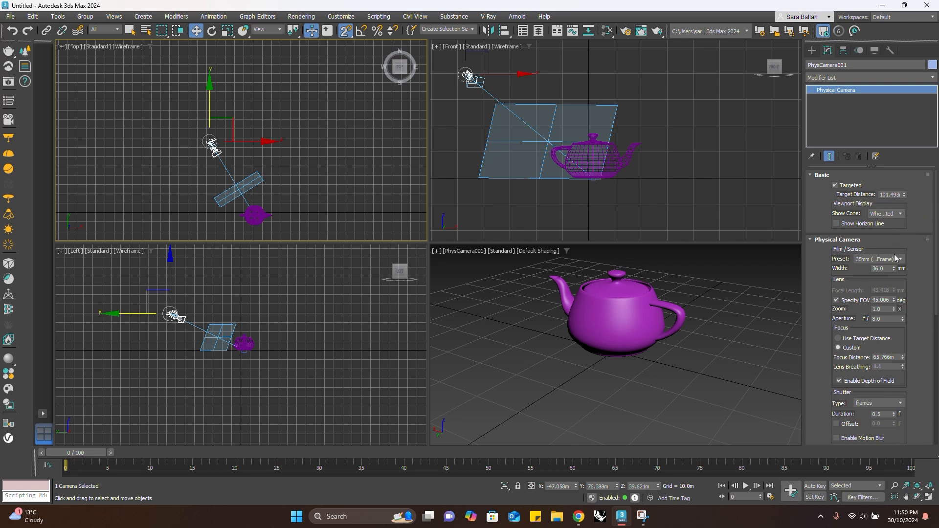
pyautogui.scroll(-2, 892, 274)
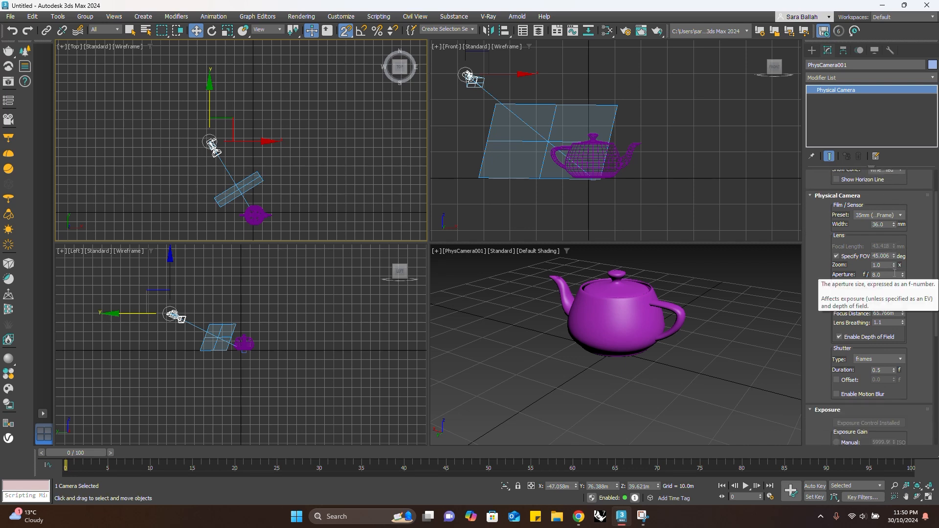
pyautogui.scroll(2, 900, 252)
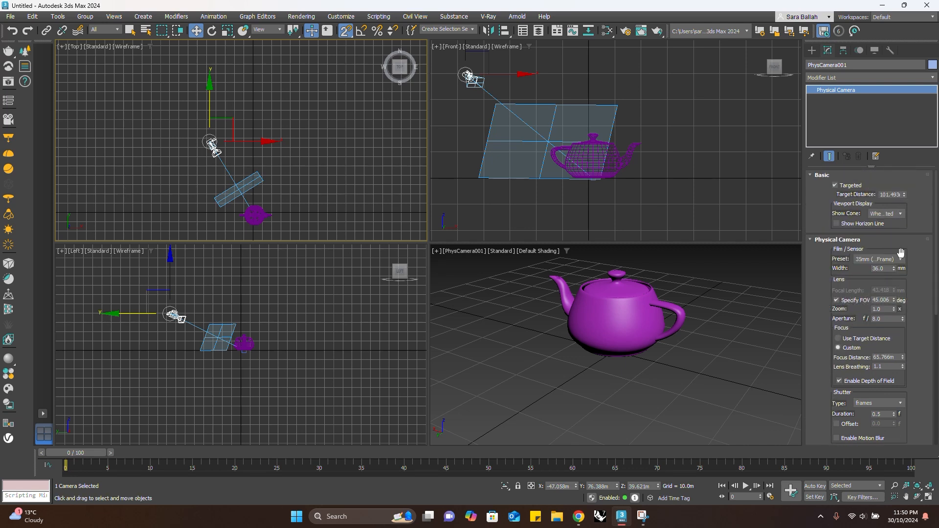
pyautogui.click(812, 50)
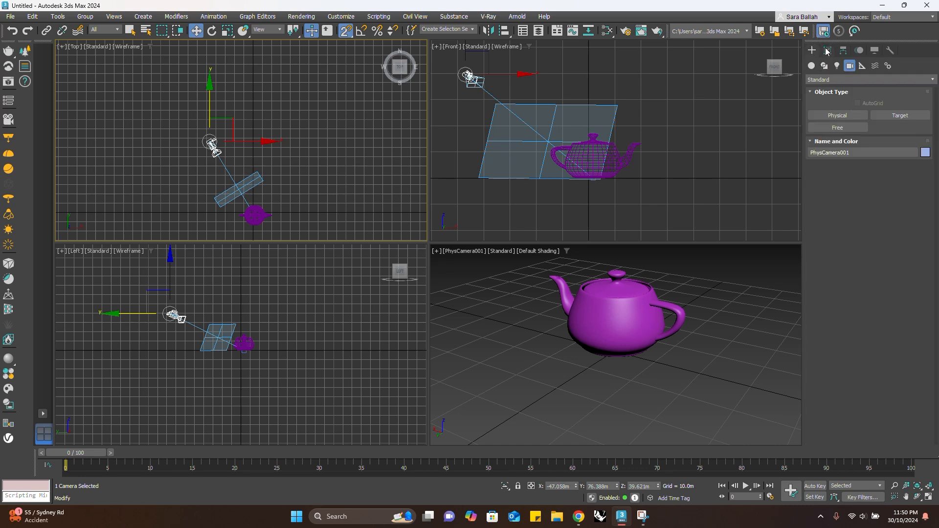
# Step: Draw an open curved line spline in the top view, starting beyond the teapot, bending around its far side and coming back
pyautogui.click(824, 65)
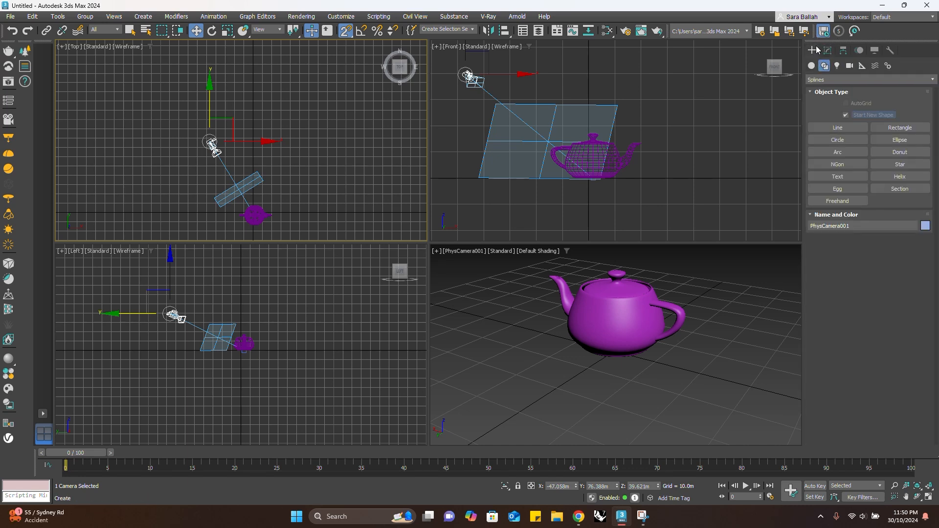
pyautogui.click(837, 129)
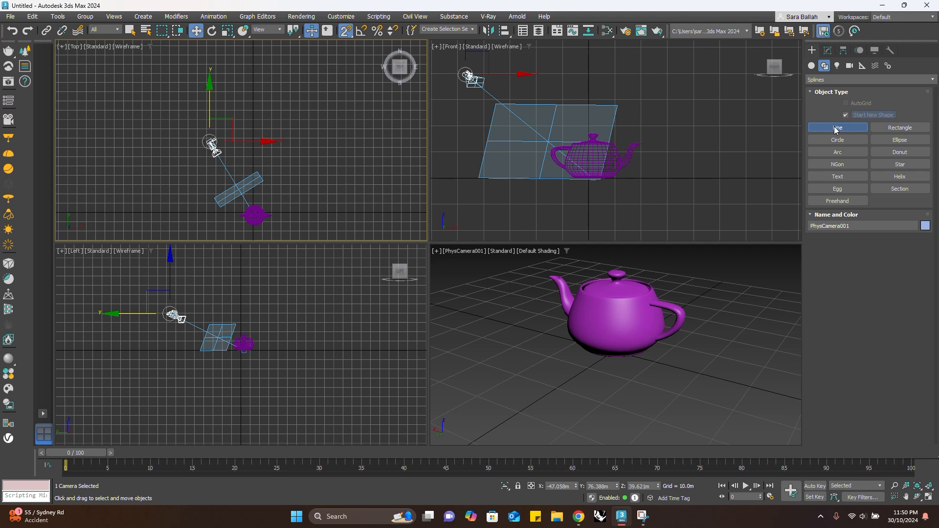
pyautogui.click(292, 105)
pyautogui.click(254, 211)
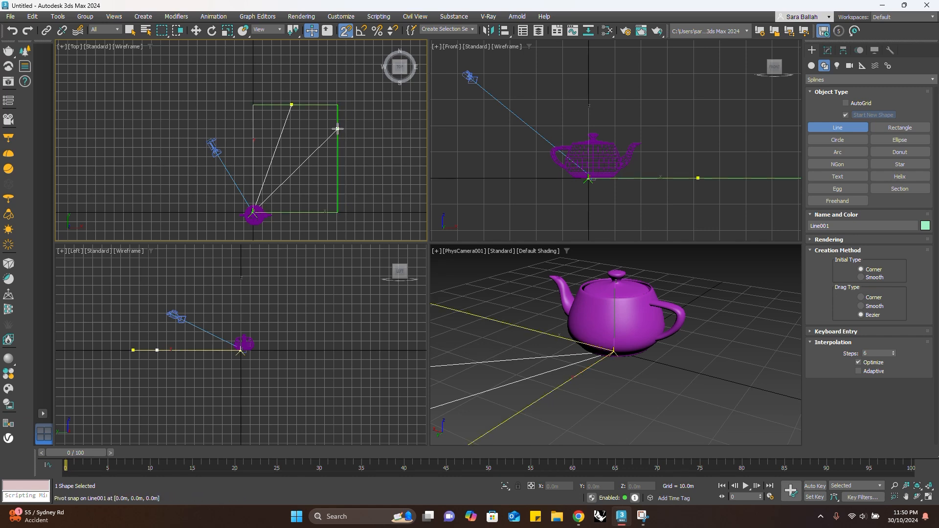
pyautogui.moveTo(355, 134); pyautogui.dragTo(335, 190)
pyautogui.rightClick(352, 187)
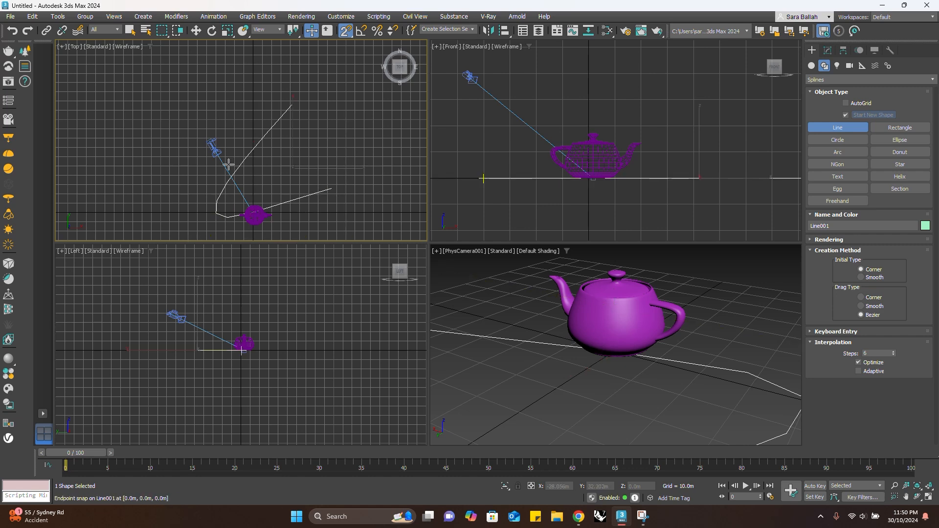
# Step: Move the curved line along Y in the top view to about Y 13.2 m so that it wraps around the teapot
pyautogui.click(195, 31)
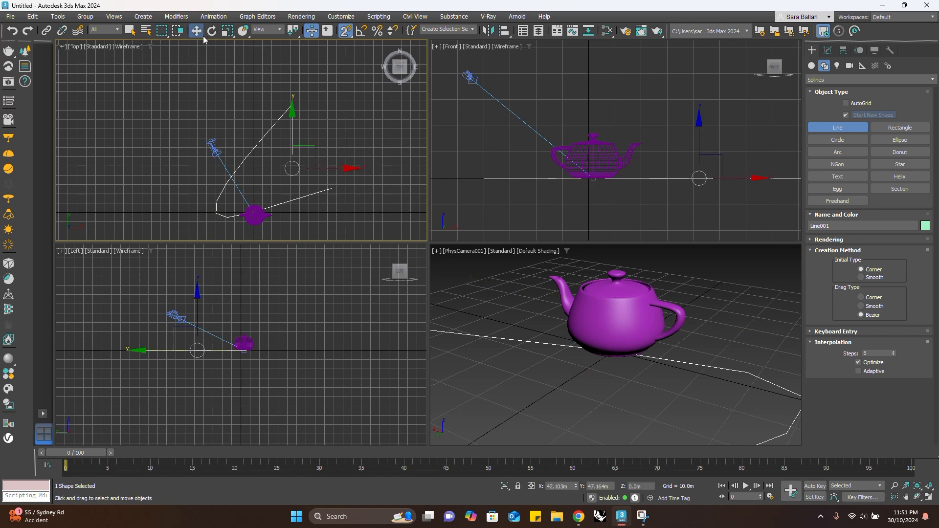
pyautogui.moveTo(289, 109); pyautogui.dragTo(263, 133)
pyautogui.scroll(-3, 283, 106)
pyautogui.scroll(3, 280, 194)
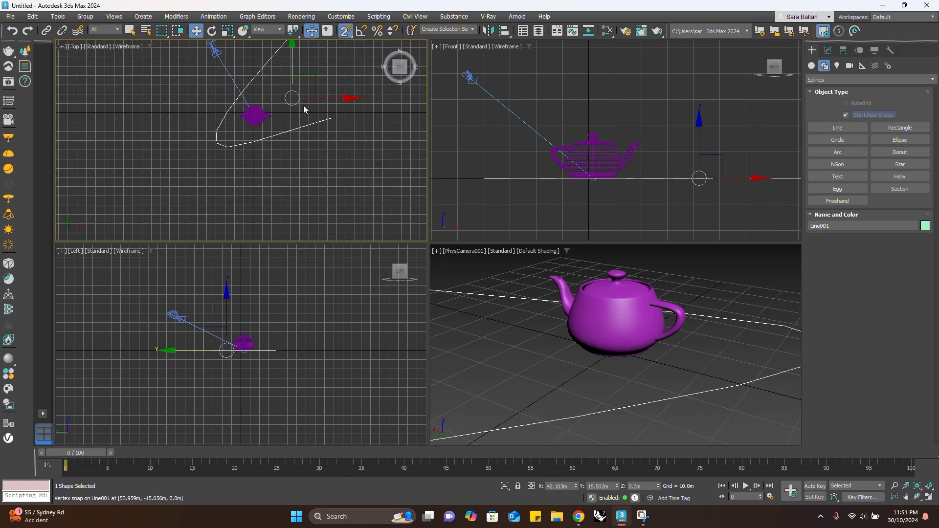
pyautogui.scroll(-2, 304, 107)
pyautogui.scroll(2, 293, 72)
pyautogui.moveTo(296, 59); pyautogui.dragTo(291, 116)
pyautogui.scroll(-2, 293, 148)
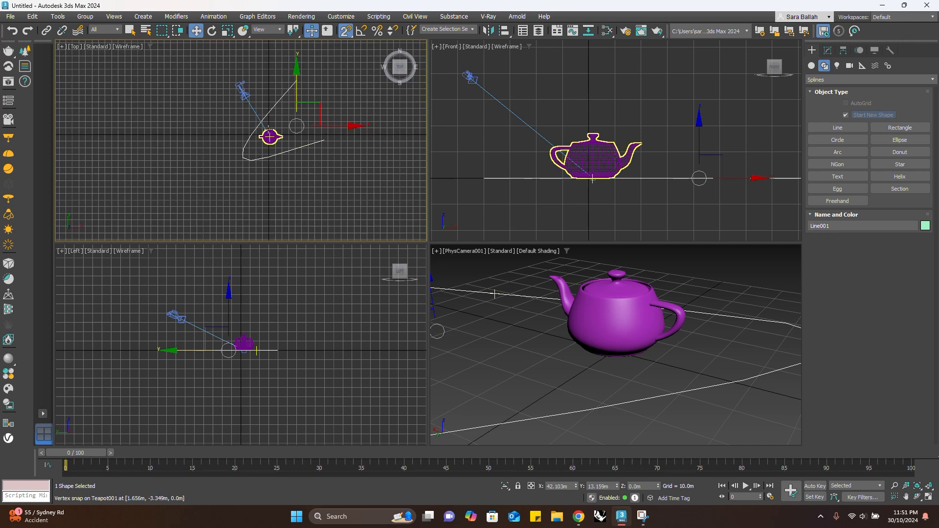
pyautogui.scroll(2, 268, 129)
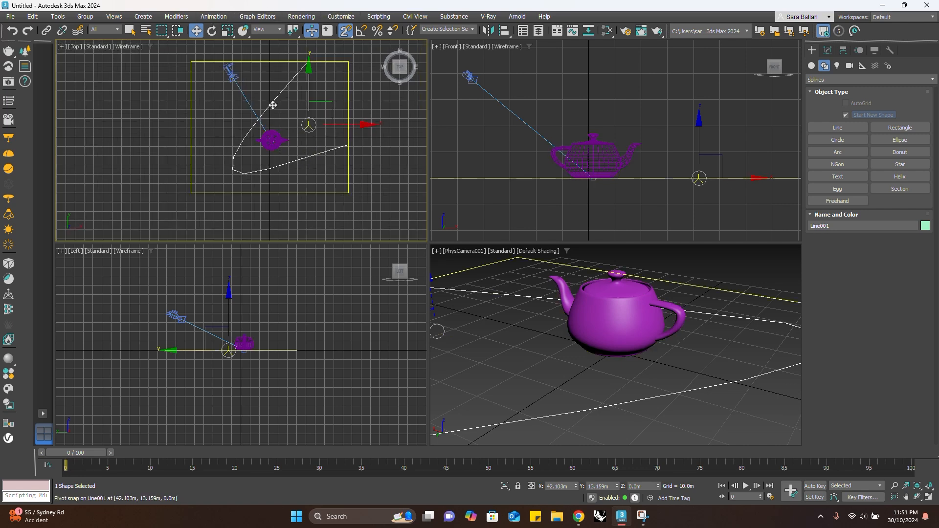
# Step: Attach the physical camera to the curved line with a Path Constraint
pyautogui.click(231, 73)
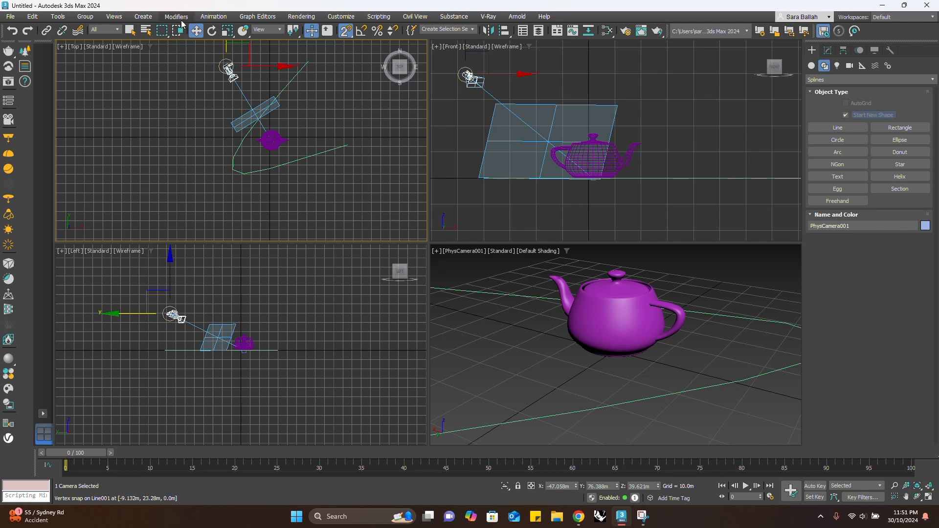
pyautogui.click(213, 17)
pyautogui.moveTo(233, 72)
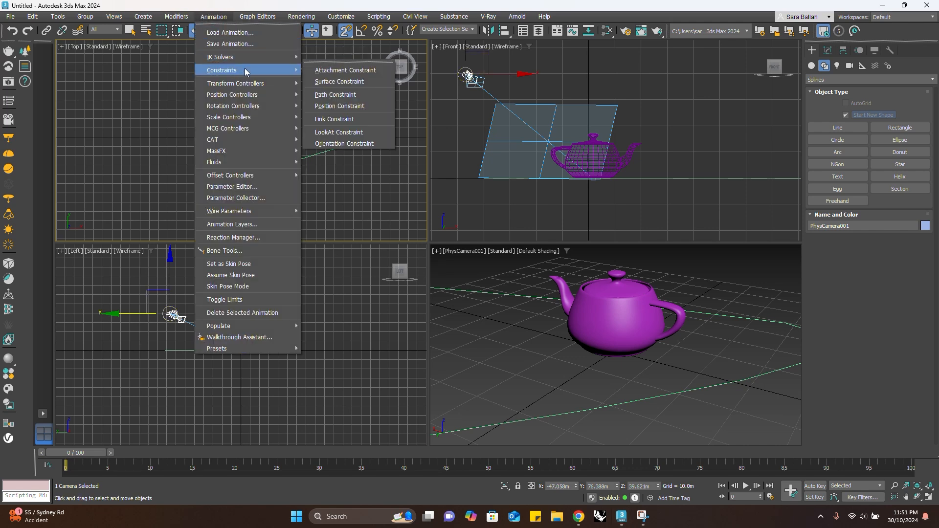
pyautogui.click(320, 95)
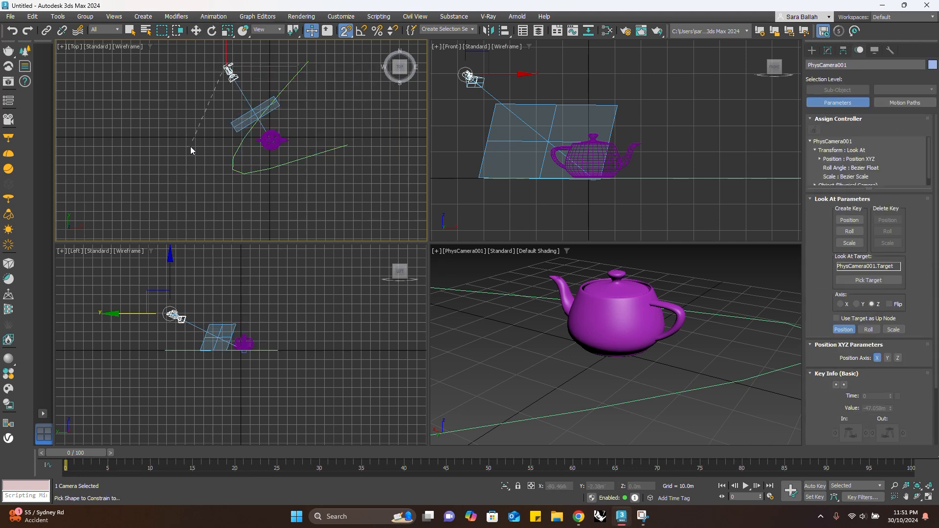
pyautogui.click(242, 141)
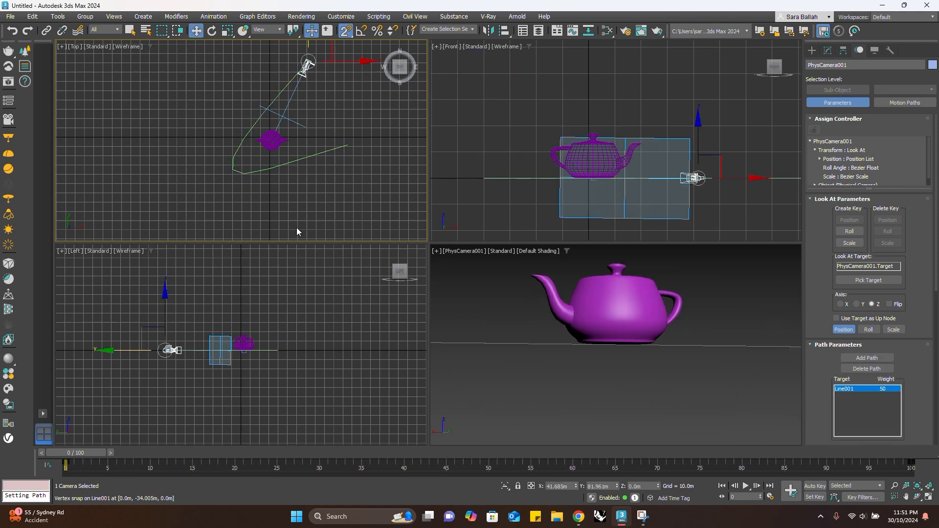
# Step: Scrub the animation to about frame 19 to preview the camera travelling along the path, and return to frame 0
pyautogui.scroll(-2, 298, 154)
pyautogui.scroll(3, 299, 127)
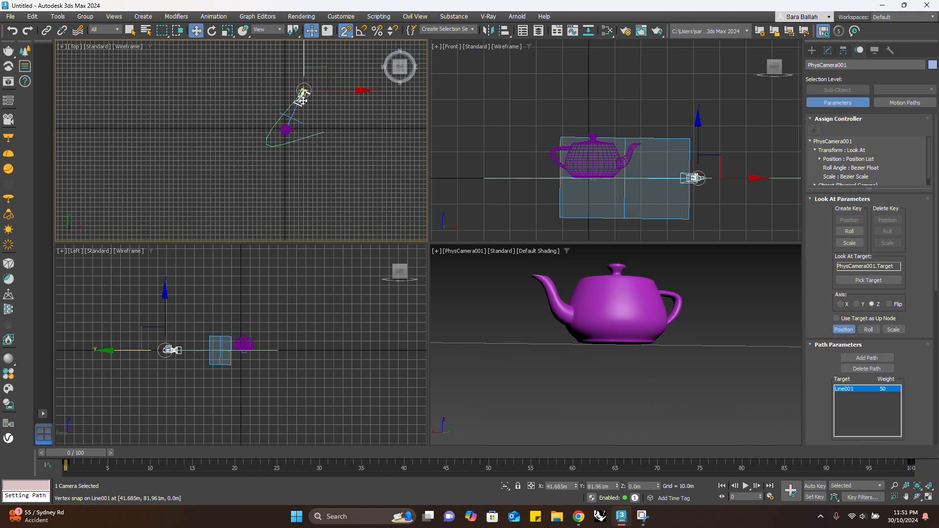
pyautogui.scroll(3, 294, 203)
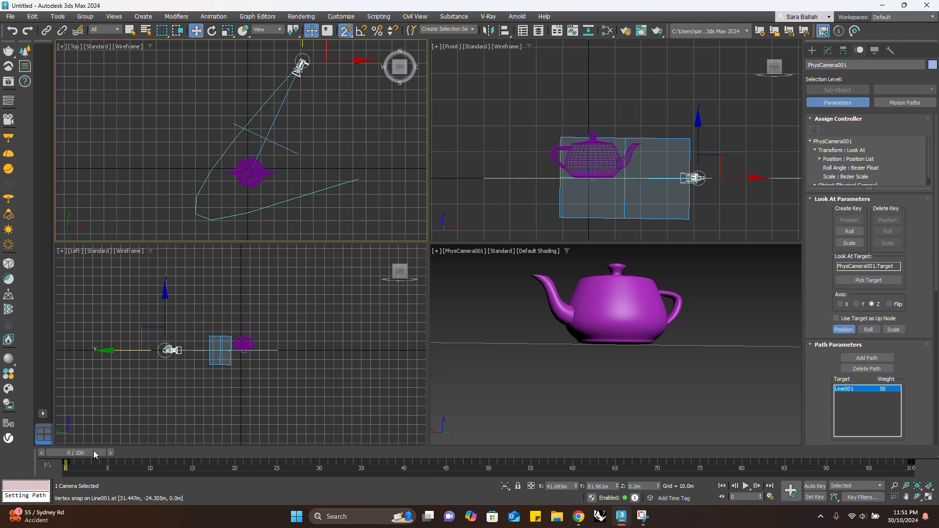
pyautogui.moveTo(95, 454); pyautogui.dragTo(191, 460)
pyautogui.moveTo(228, 463); pyautogui.dragTo(246, 425)
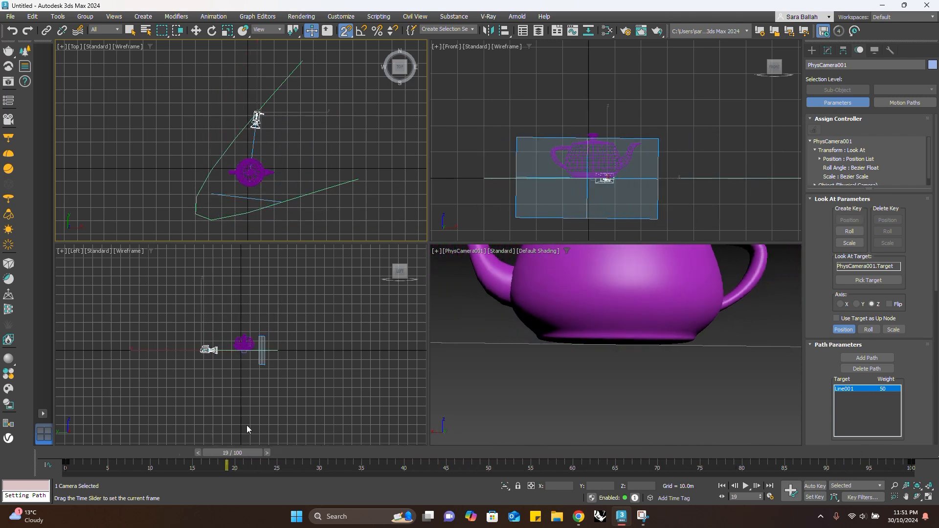
pyautogui.press('w')
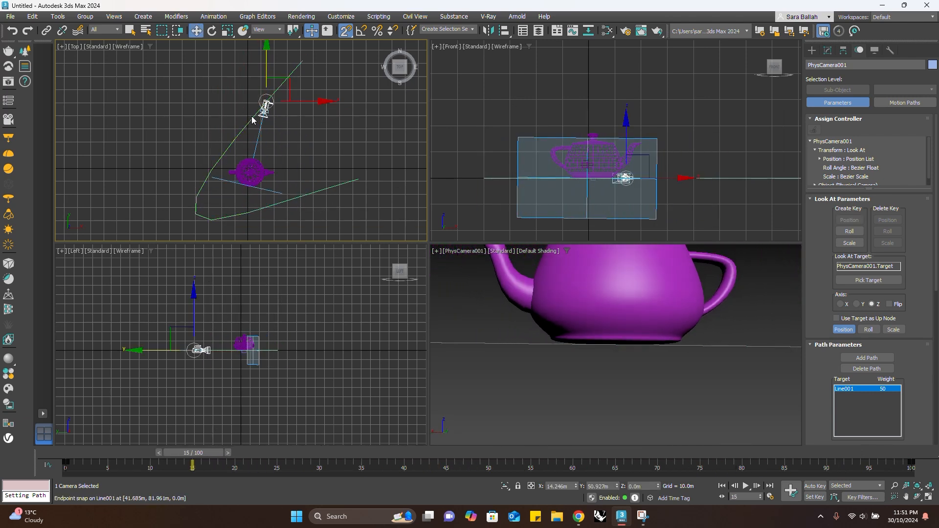
pyautogui.press('q')
pyautogui.moveTo(183, 452); pyautogui.dragTo(60, 448)
pyautogui.press('w')
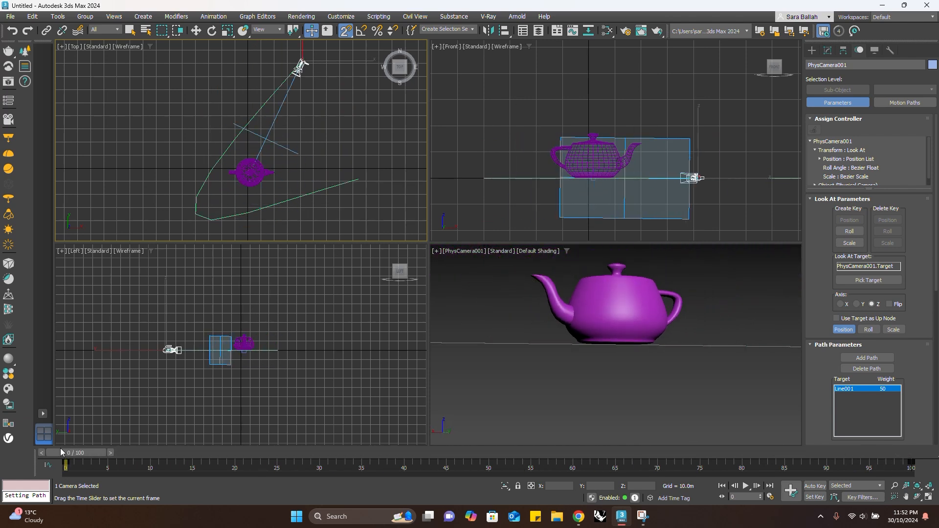
pyautogui.press('w')
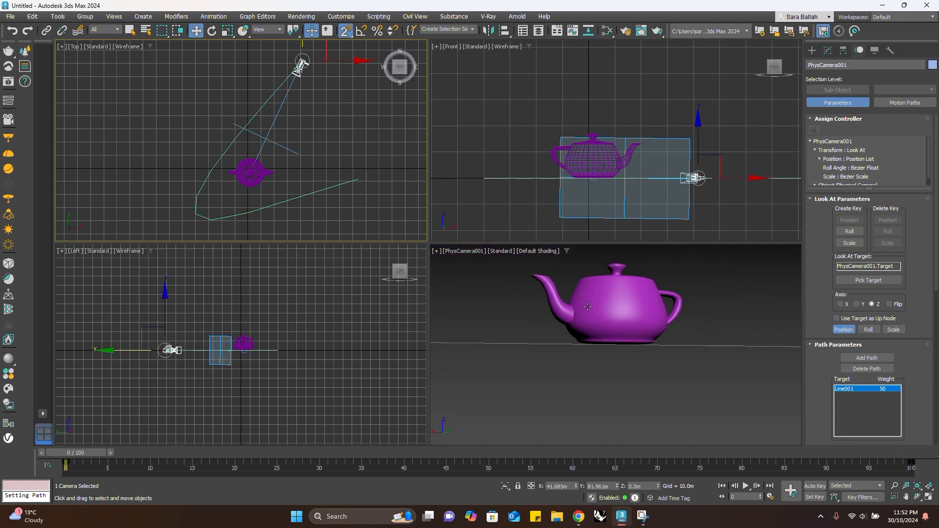